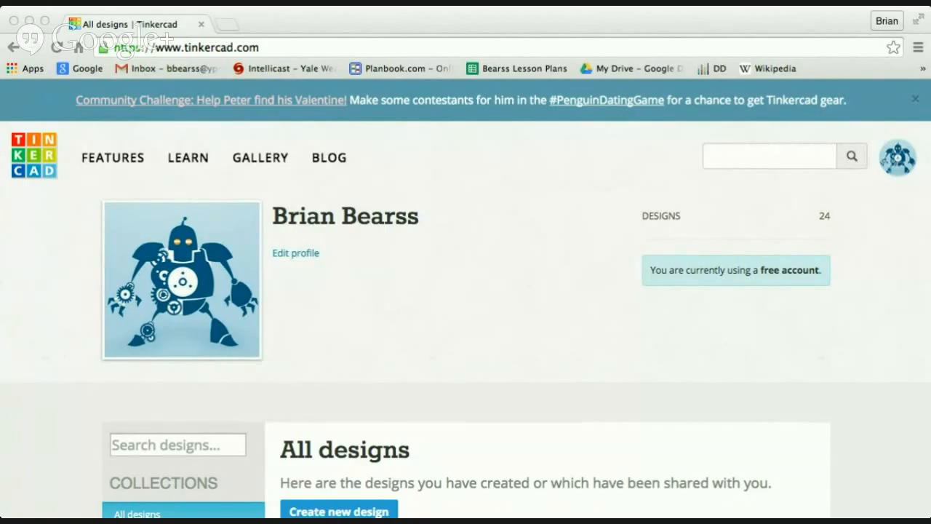
Create a new design from the All designs page.
{"action": "left_click", "coordinate": [539, 18]}
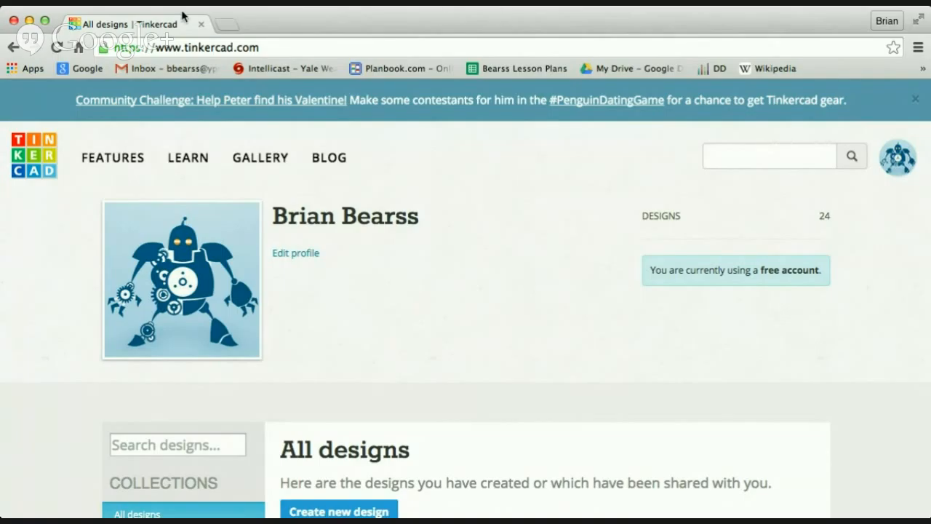
{"action": "left_click", "coordinate": [44, 22]}
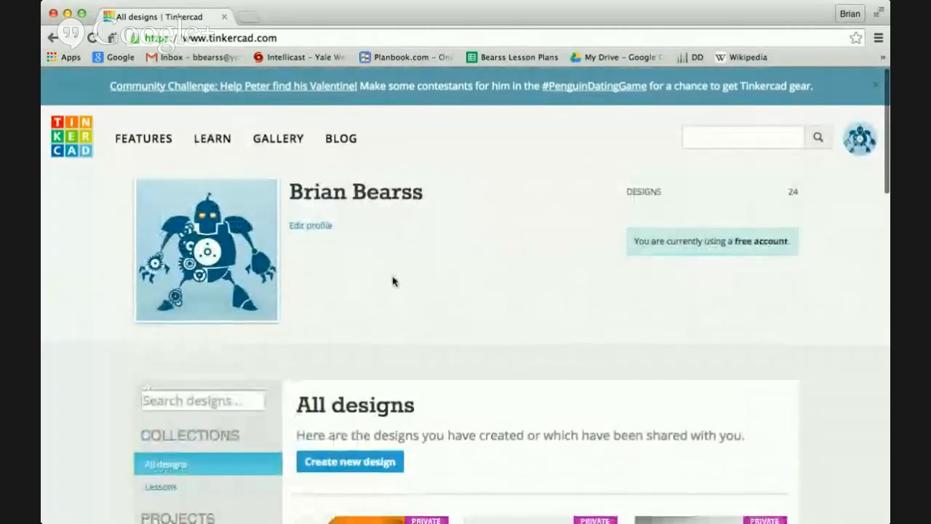
{"action": "scroll", "coordinate": [401, 287], "scroll_direction": "down", "scroll_amount": 3}
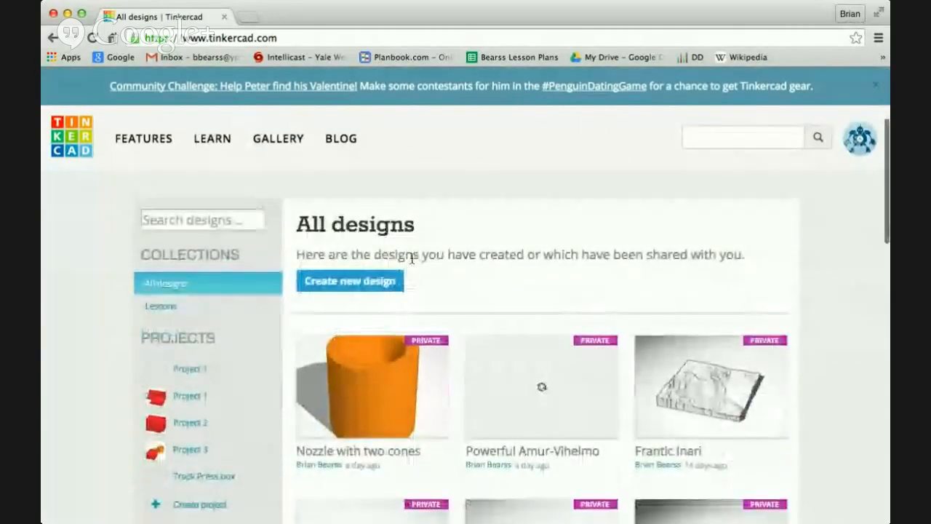
{"action": "scroll", "coordinate": [410, 262], "scroll_direction": "down", "scroll_amount": 1}
{"action": "left_click", "coordinate": [366, 246]}
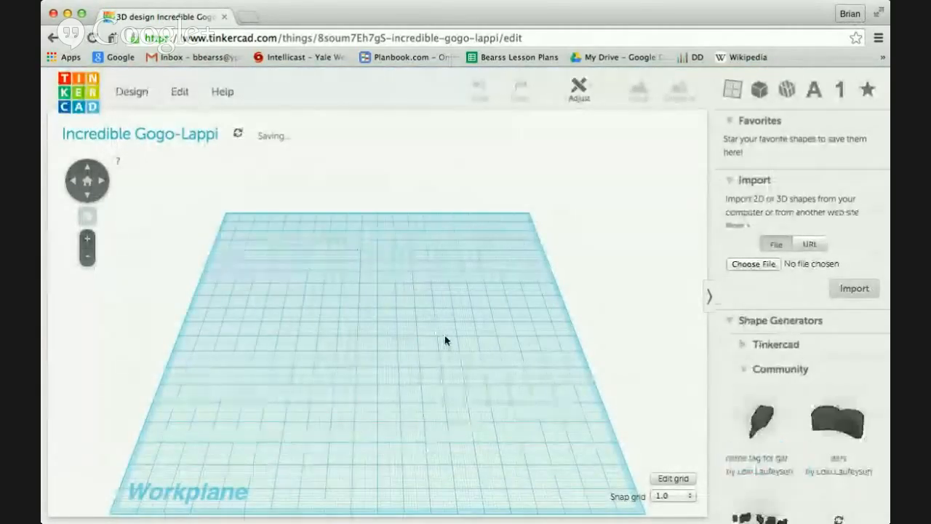
Add a cylinder from the geometric shapes near the middle of the workplane.
{"action": "left_click_drag", "start_coordinate": [444, 337], "coordinate": [395, 310]}
{"action": "right_click_drag", "start_coordinate": [395, 310], "coordinate": [517, 318]}
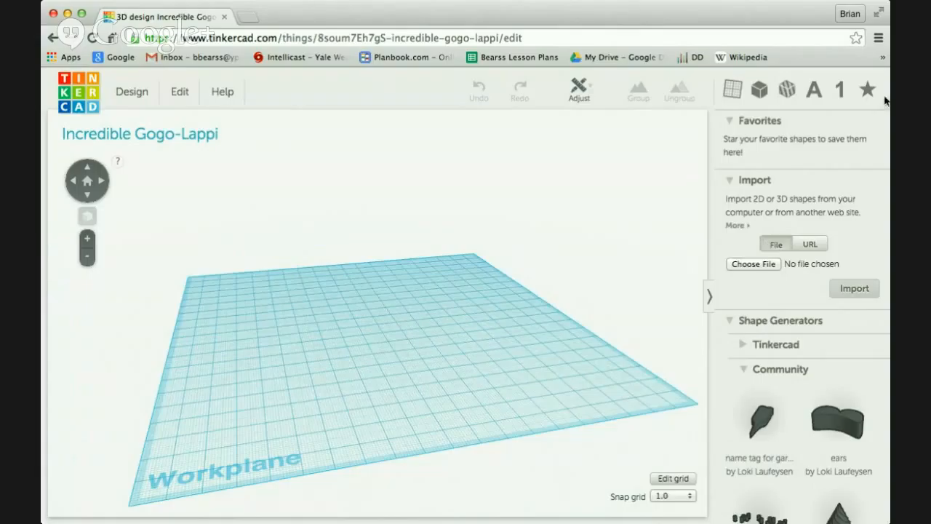
{"action": "left_click", "coordinate": [759, 89]}
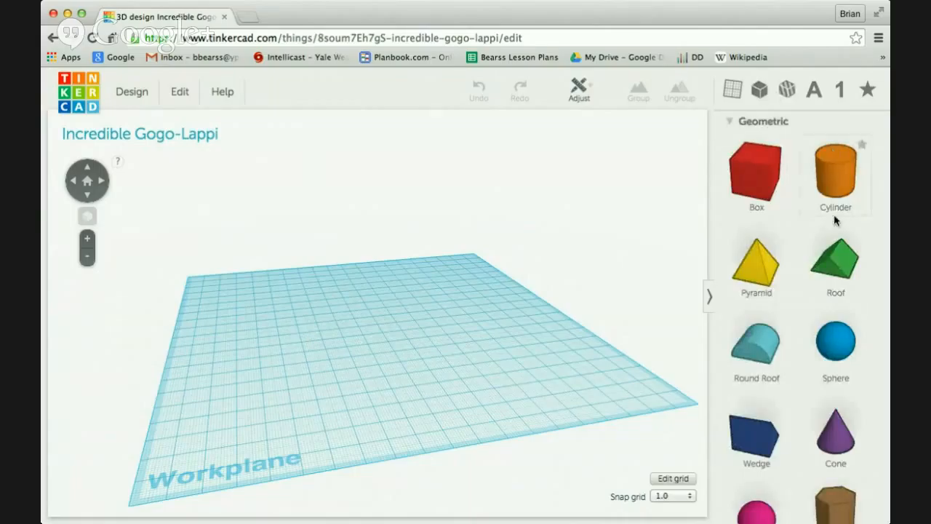
{"action": "scroll", "coordinate": [832, 272], "scroll_direction": "down", "scroll_amount": 10}
{"action": "scroll", "coordinate": [829, 277], "scroll_direction": "down", "scroll_amount": 6}
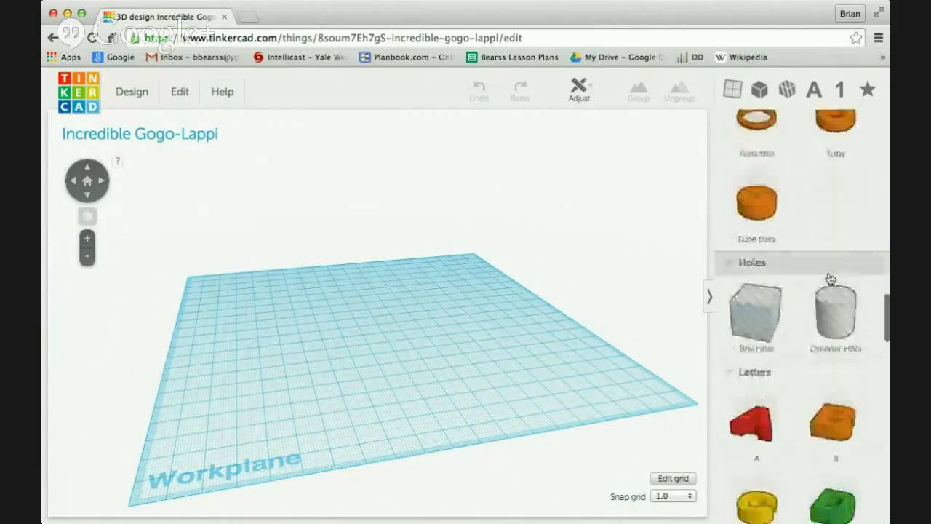
{"action": "scroll", "coordinate": [829, 277], "scroll_direction": "up", "scroll_amount": 6}
{"action": "scroll", "coordinate": [830, 277], "scroll_direction": "up", "scroll_amount": 12}
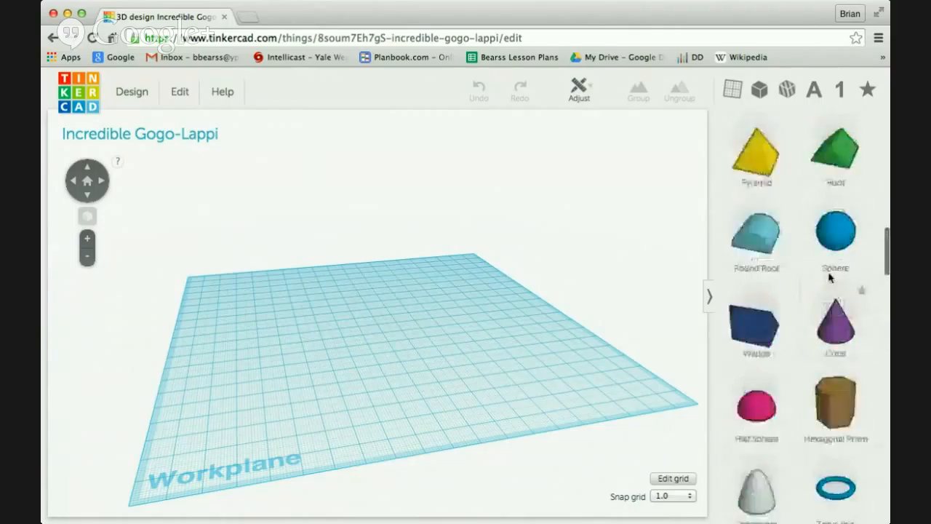
{"action": "scroll", "coordinate": [829, 276], "scroll_direction": "up", "scroll_amount": 8}
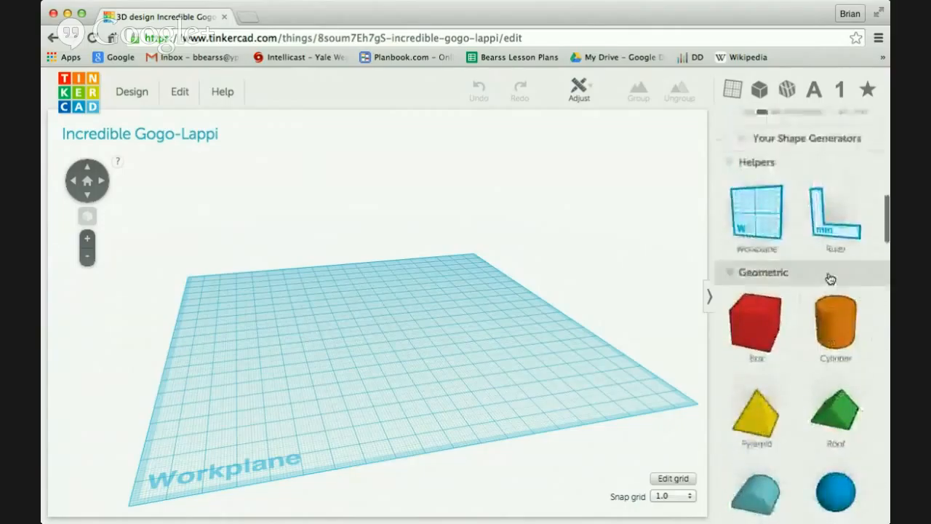
{"action": "scroll", "coordinate": [830, 277], "scroll_direction": "down", "scroll_amount": 14}
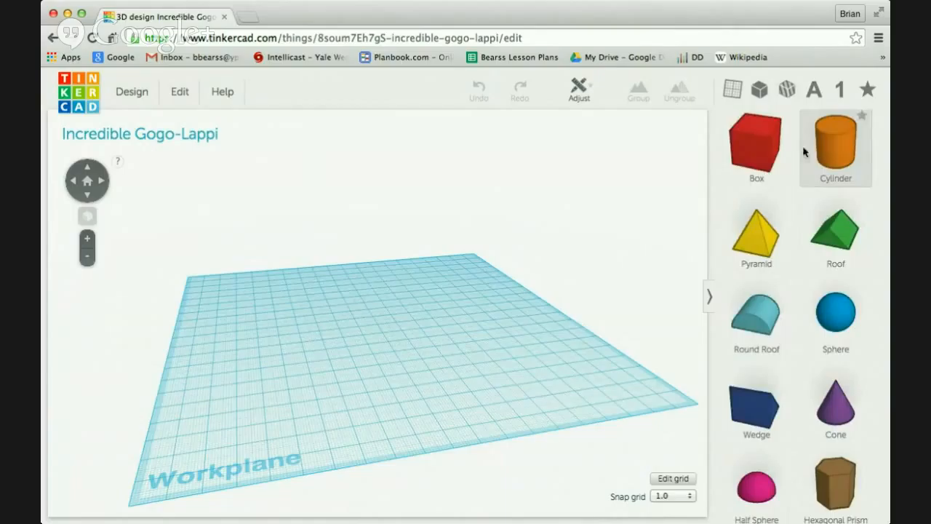
{"action": "left_click_drag", "start_coordinate": [804, 152], "coordinate": [415, 361]}
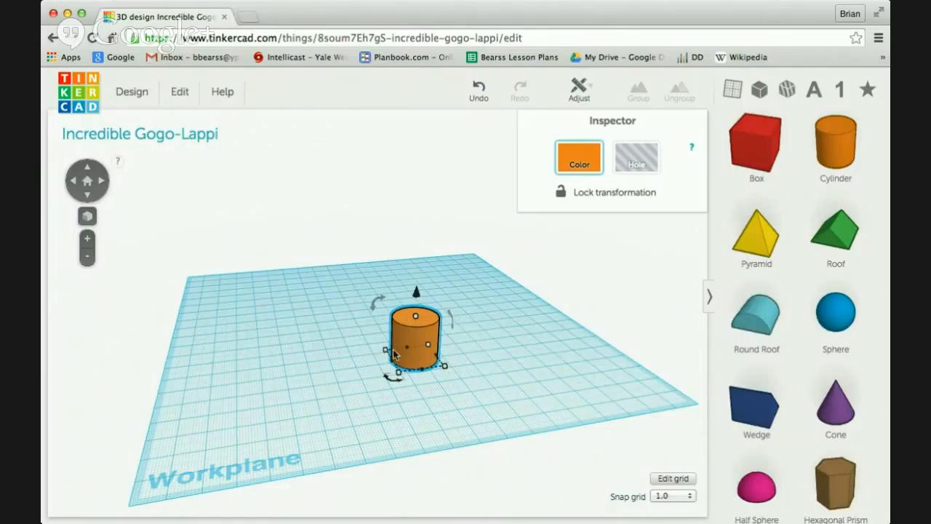
Stretch the cylinder upward to a height of 68 mm.
{"action": "mouse_move", "coordinate": [398, 379]}
{"action": "mouse_move", "coordinate": [417, 320]}
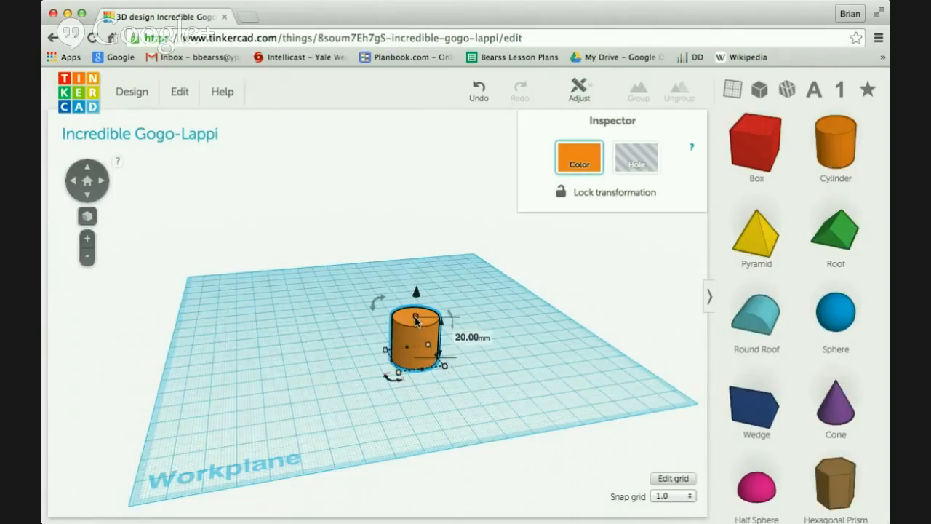
{"action": "left_click_drag", "start_coordinate": [417, 321], "coordinate": [417, 205]}
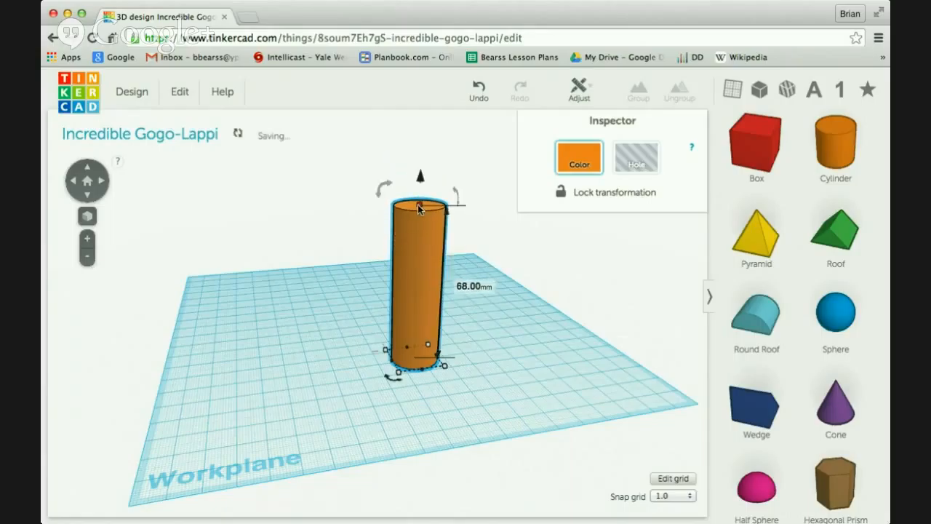
{"action": "left_click", "coordinate": [327, 266]}
Place a second cylinder on the workplane beside the tall one.
{"action": "left_click_drag", "start_coordinate": [314, 321], "coordinate": [423, 409]}
{"action": "scroll", "coordinate": [423, 408], "scroll_direction": "up", "scroll_amount": 5}
{"action": "scroll", "coordinate": [423, 408], "scroll_direction": "down", "scroll_amount": 8}
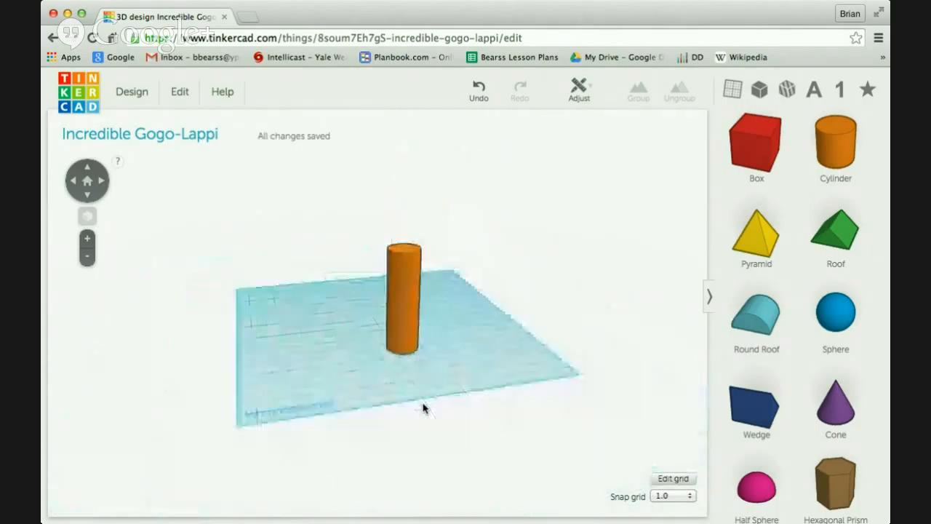
{"action": "scroll", "coordinate": [424, 408], "scroll_direction": "up", "scroll_amount": 2}
{"action": "right_click_drag", "start_coordinate": [435, 377], "coordinate": [398, 432]}
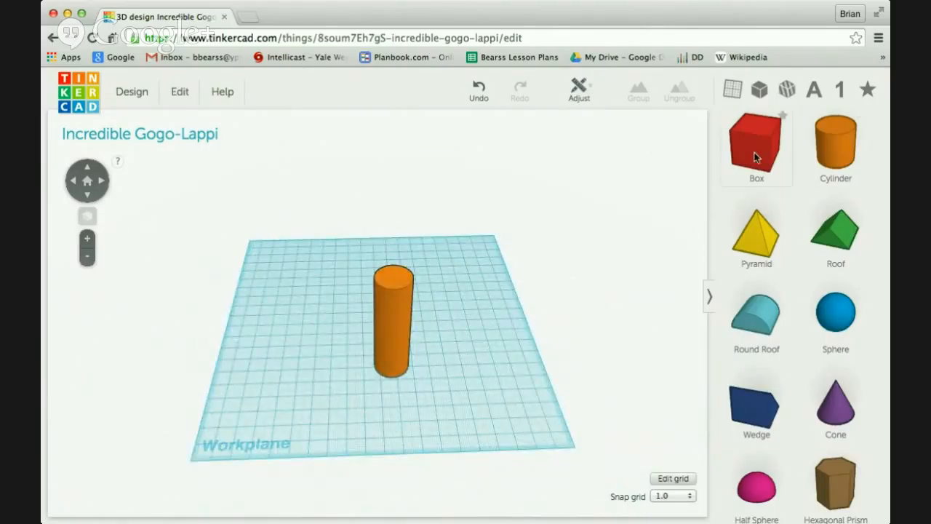
{"action": "left_click_drag", "start_coordinate": [833, 159], "coordinate": [449, 374]}
{"action": "left_click", "coordinate": [371, 388]}
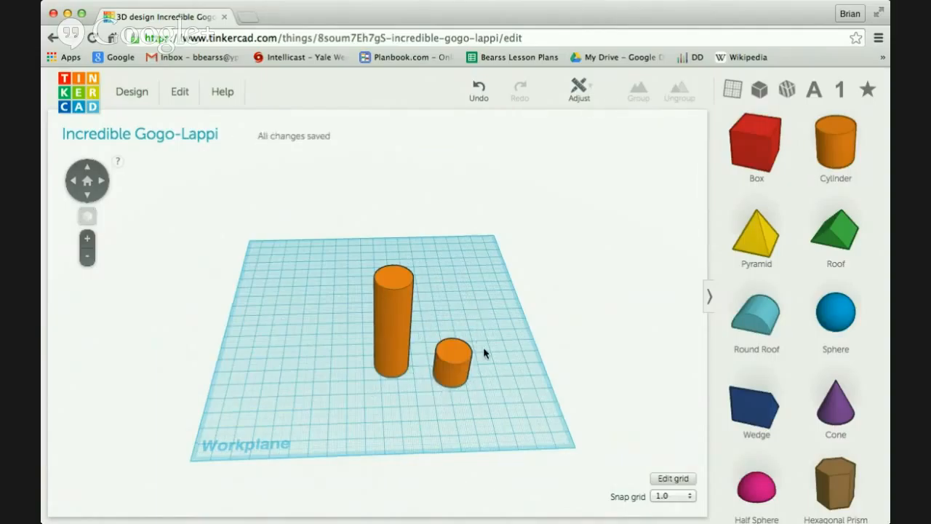
Shrink the second cylinder's base to a narrower diameter than the first cylinder and stretch it taller than the first.
{"action": "scroll", "coordinate": [484, 348], "scroll_direction": "up", "scroll_amount": 5}
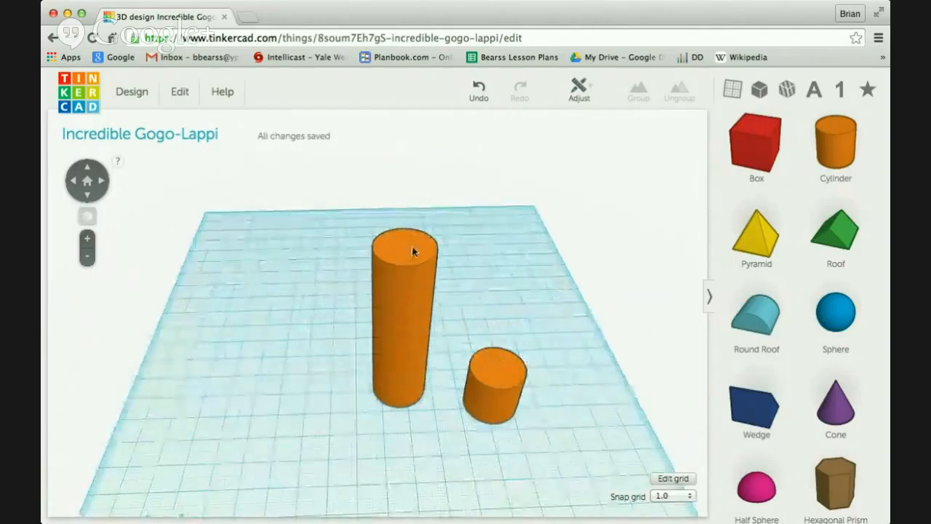
{"action": "left_click", "coordinate": [505, 376]}
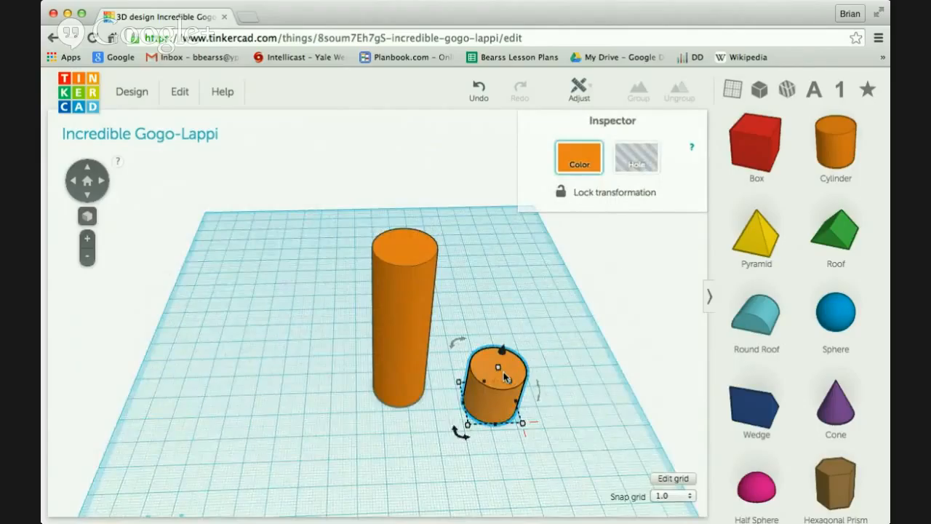
{"action": "mouse_move", "coordinate": [523, 424]}
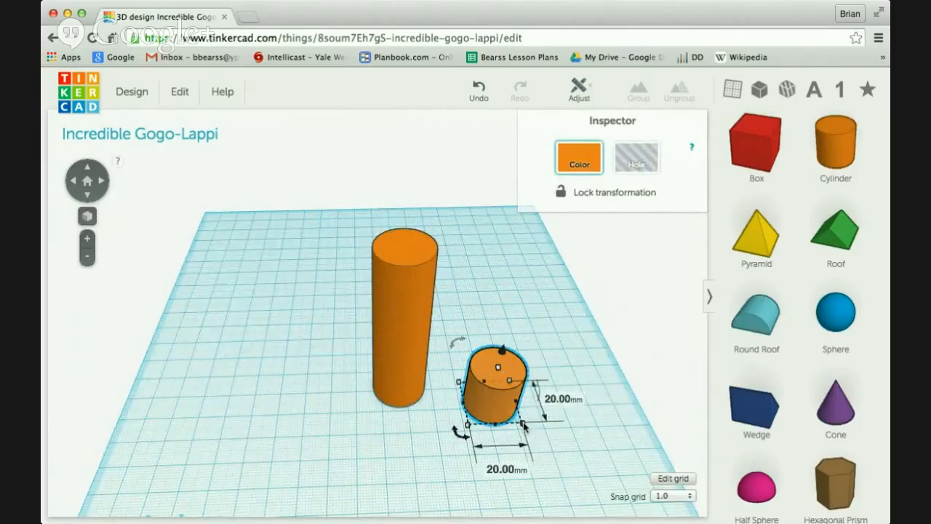
{"action": "left_click_drag", "start_coordinate": [523, 424], "coordinate": [498, 417]}
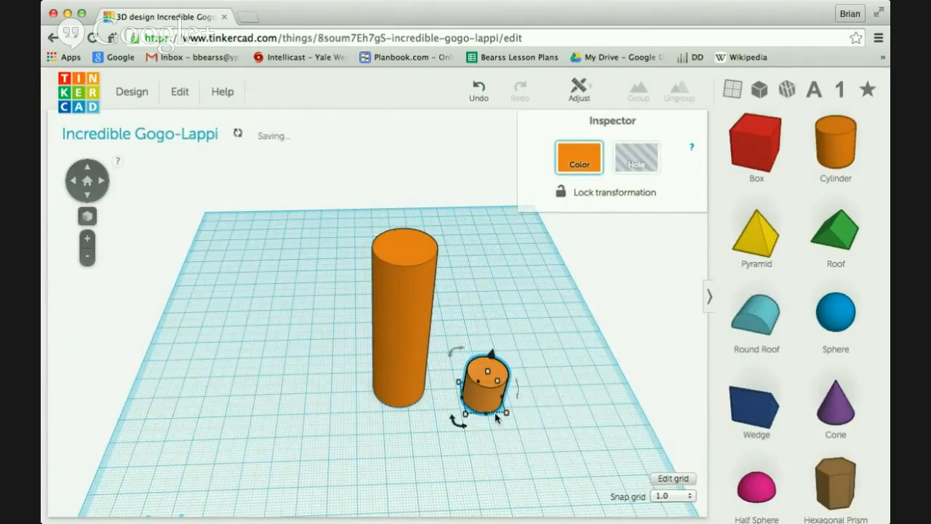
{"action": "left_click_drag", "start_coordinate": [488, 372], "coordinate": [505, 220]}
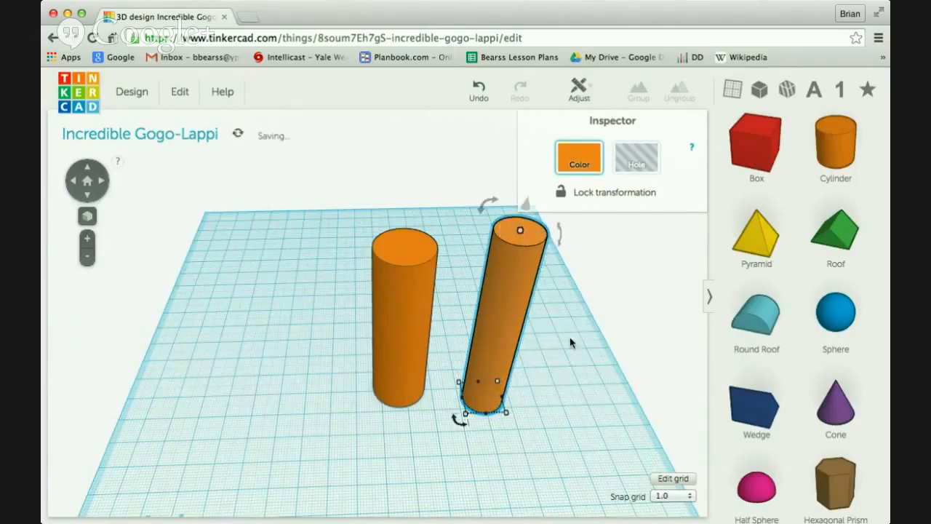
{"action": "left_click", "coordinate": [601, 376]}
Move the narrower cylinder inside the wider one so that its upper end sticks out above.
{"action": "scroll", "coordinate": [601, 378], "scroll_direction": "down", "scroll_amount": 2}
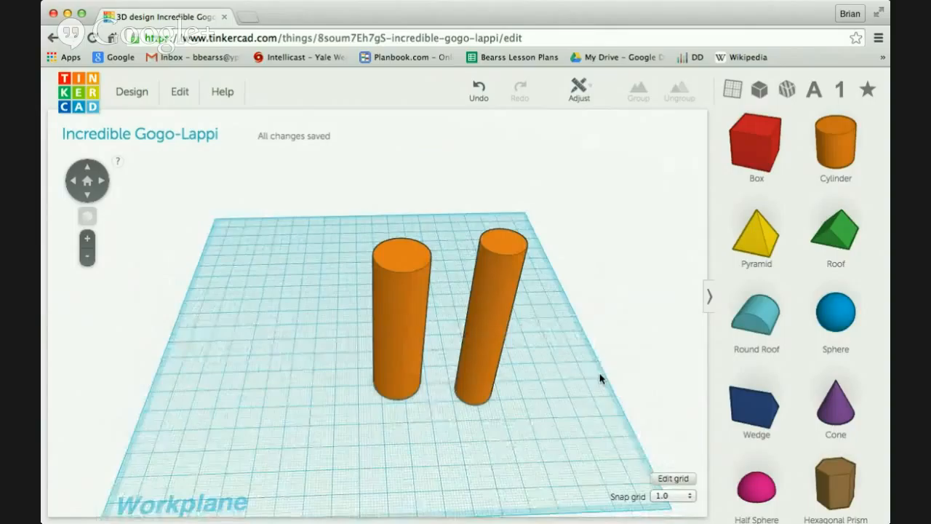
{"action": "left_click", "coordinate": [497, 313]}
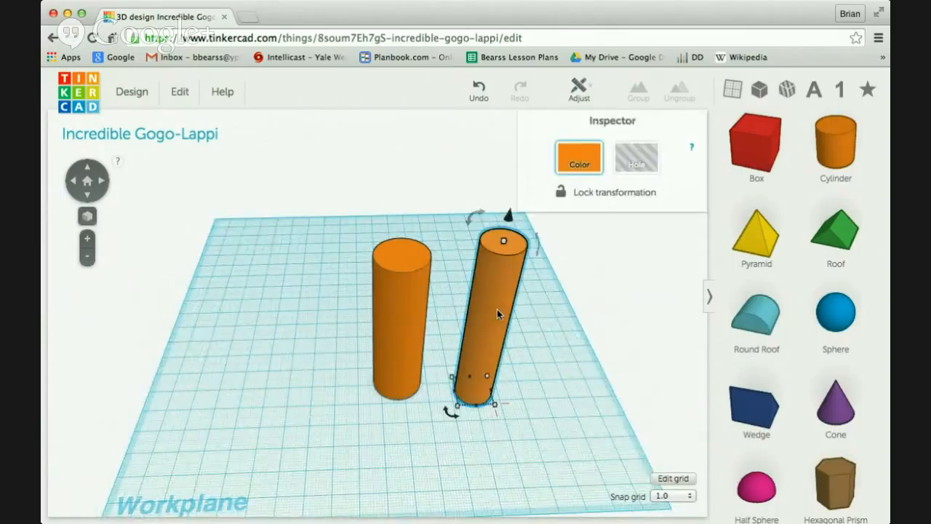
{"action": "left_click_drag", "start_coordinate": [497, 310], "coordinate": [404, 298]}
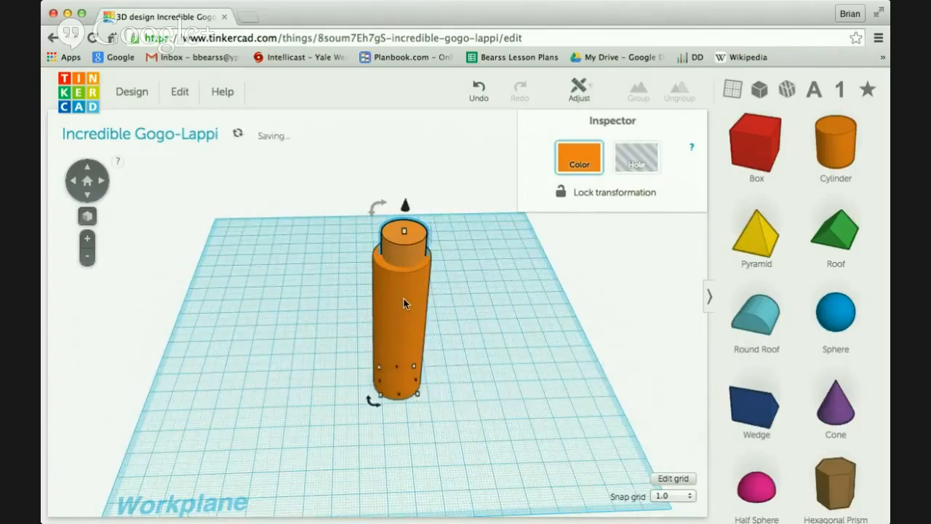
{"action": "left_click", "coordinate": [507, 329]}
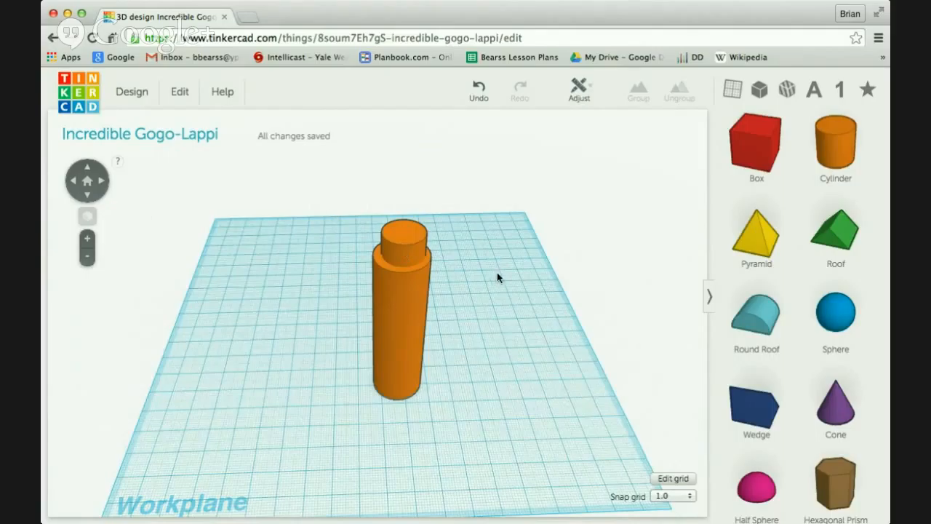
Align both cylinders on their centres in the two horizontal directions with the Align tool.
{"action": "left_click_drag", "start_coordinate": [497, 272], "coordinate": [514, 315]}
{"action": "right_click_drag", "start_coordinate": [514, 316], "coordinate": [514, 387]}
{"action": "left_click_drag", "start_coordinate": [505, 368], "coordinate": [500, 396]}
{"action": "right_click_drag", "start_coordinate": [482, 345], "coordinate": [479, 283]}
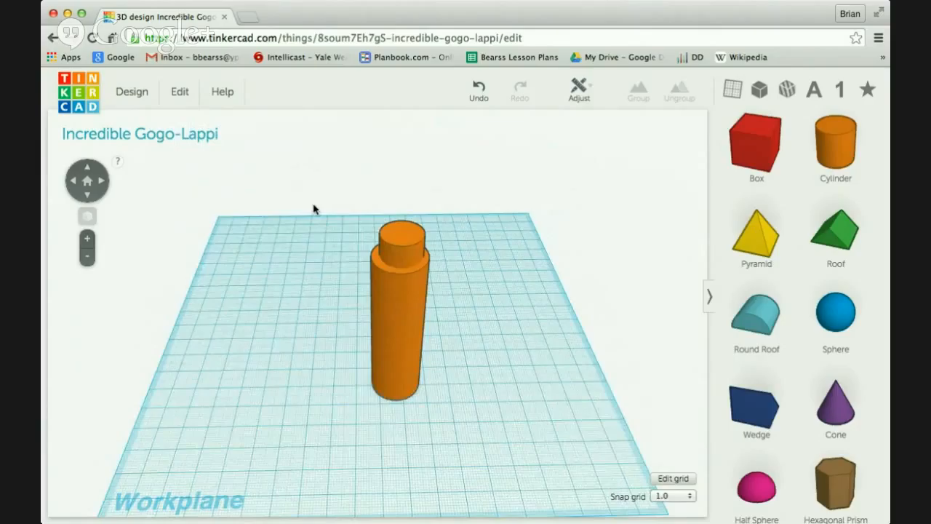
{"action": "left_click_drag", "start_coordinate": [313, 209], "coordinate": [504, 426]}
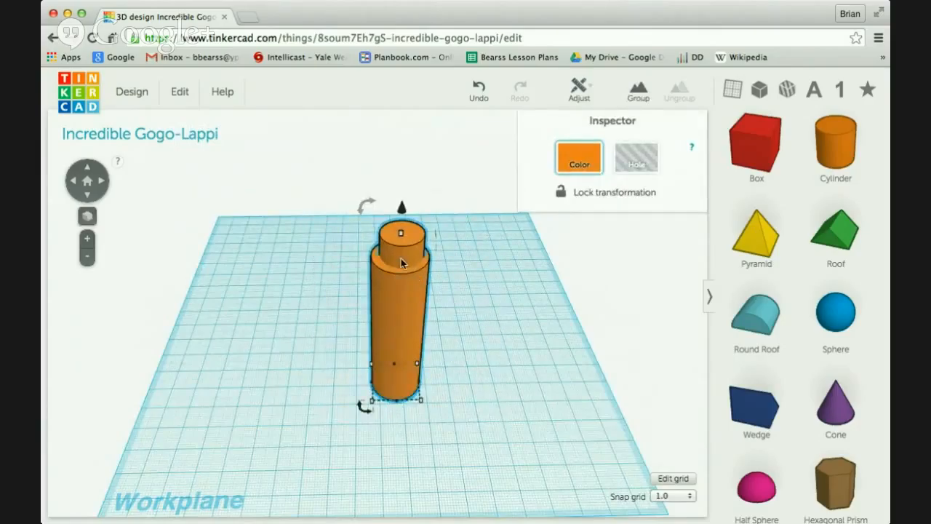
{"action": "left_click", "coordinate": [580, 95]}
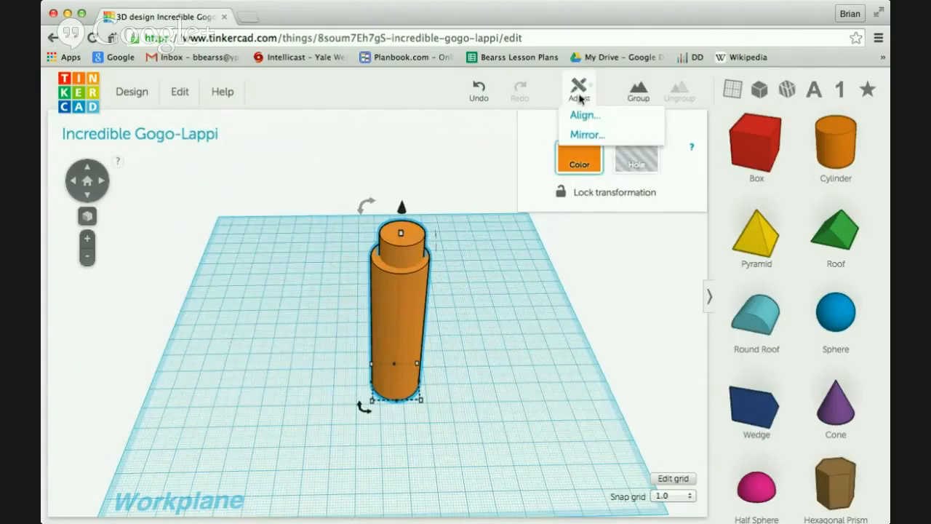
{"action": "left_click", "coordinate": [585, 116]}
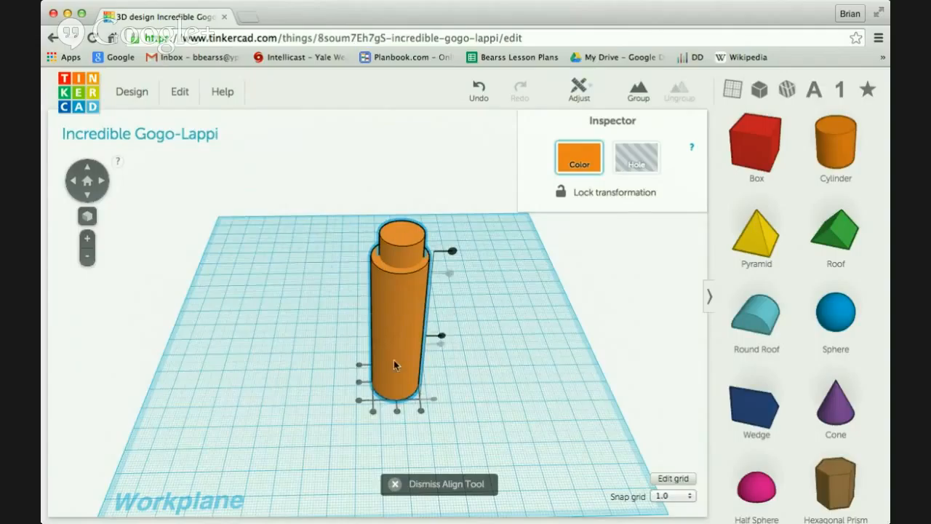
{"action": "left_click", "coordinate": [398, 412]}
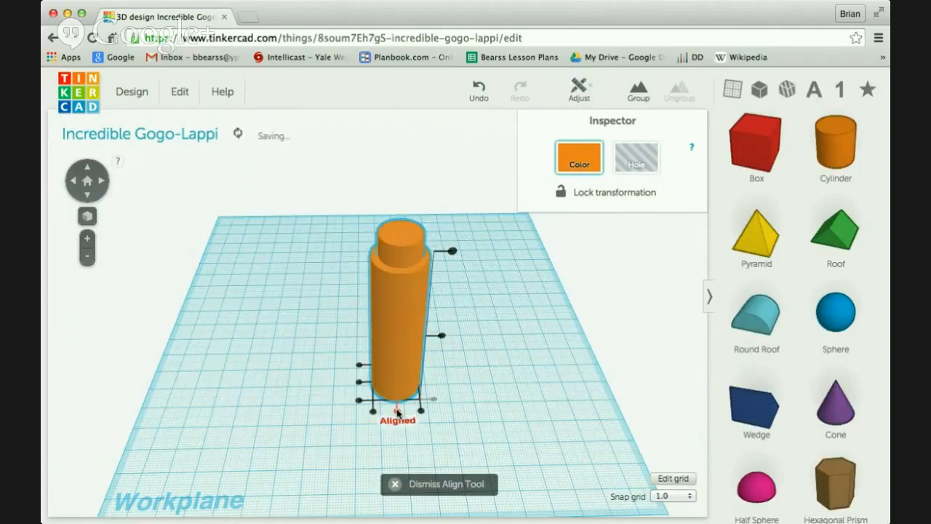
{"action": "left_click", "coordinate": [357, 383]}
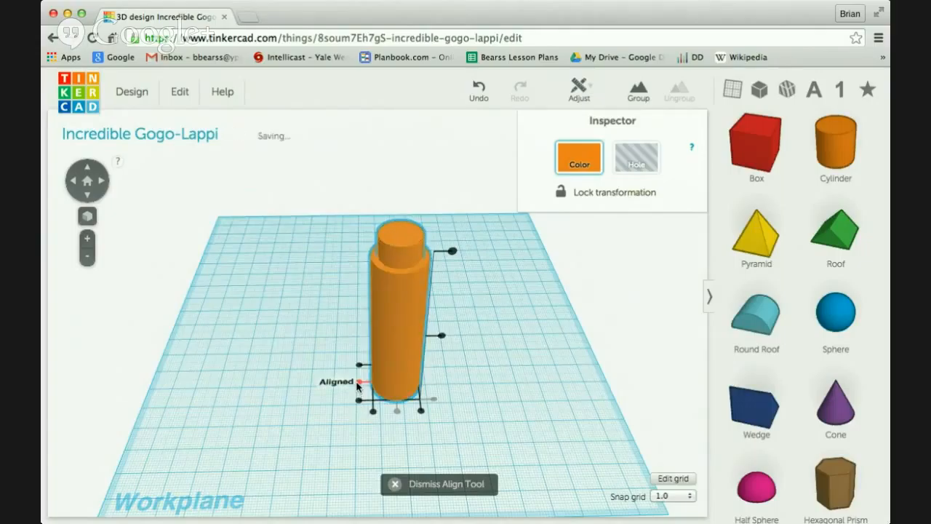
{"action": "left_click", "coordinate": [517, 315]}
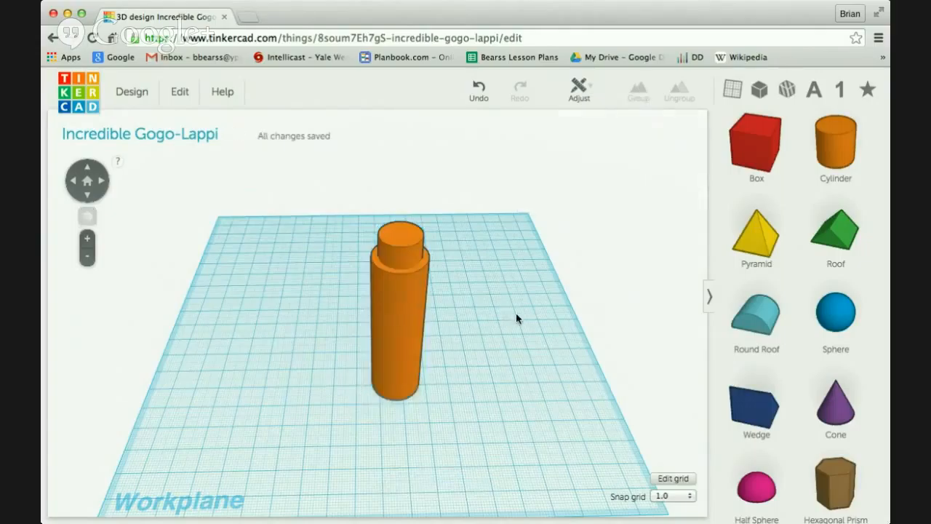
Lower the inner cylinder slightly below the workplane so that it protrudes from both ends of the outer cylinder.
{"action": "right_click_drag", "start_coordinate": [511, 250], "coordinate": [503, 221]}
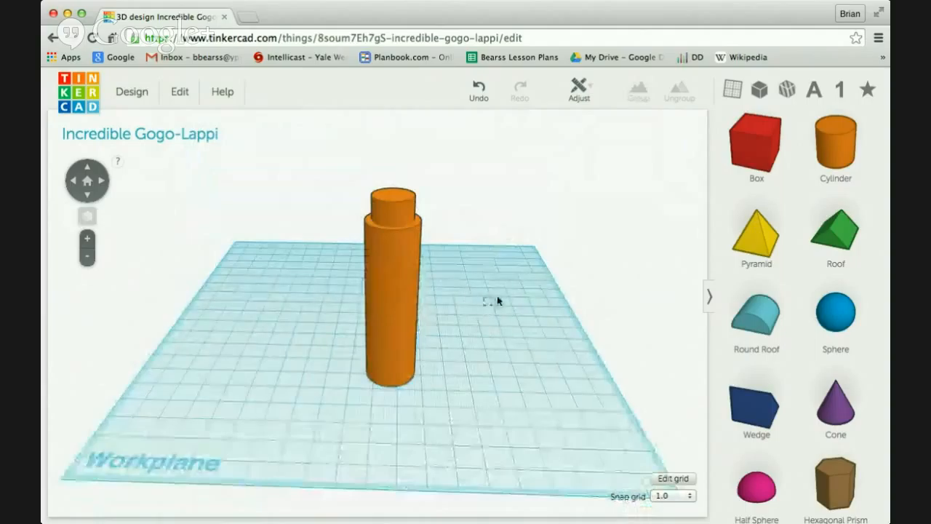
{"action": "left_click", "coordinate": [403, 219]}
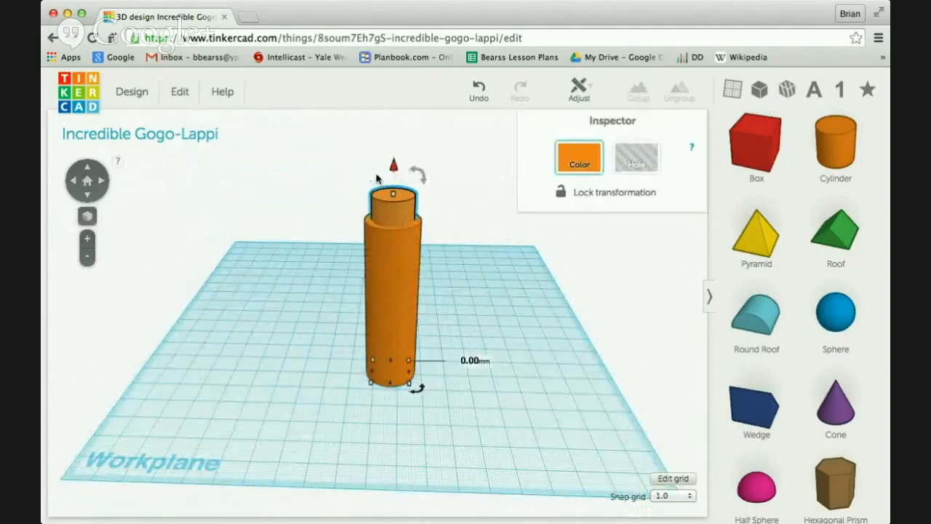
{"action": "mouse_move", "coordinate": [393, 166]}
{"action": "left_mouse_down"}
{"action": "mouse_move", "coordinate": [391, 202]}
{"action": "mouse_move", "coordinate": [400, 152]}
{"action": "mouse_move", "coordinate": [402, 181]}
{"action": "left_mouse_up"}
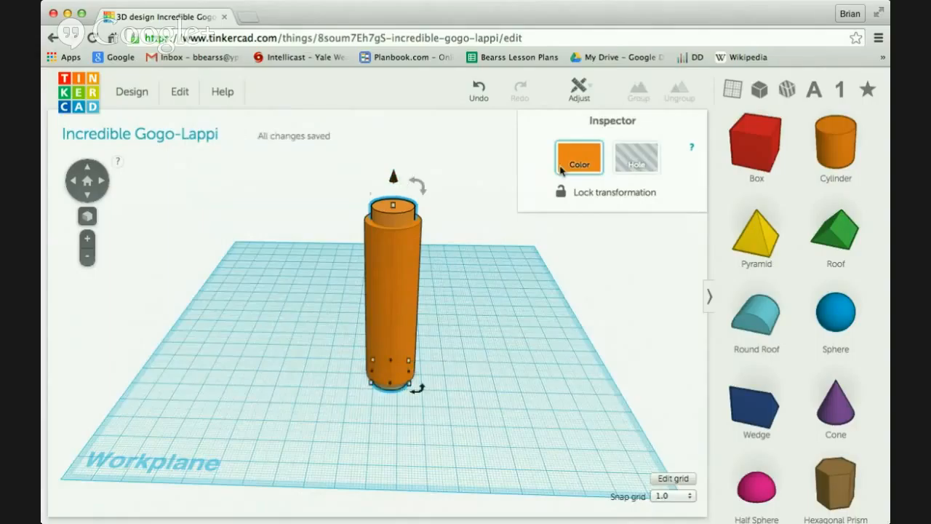
Turn the inner cylinder into a hole that runs through the full length of the outer cylinder.
{"action": "left_click", "coordinate": [637, 158]}
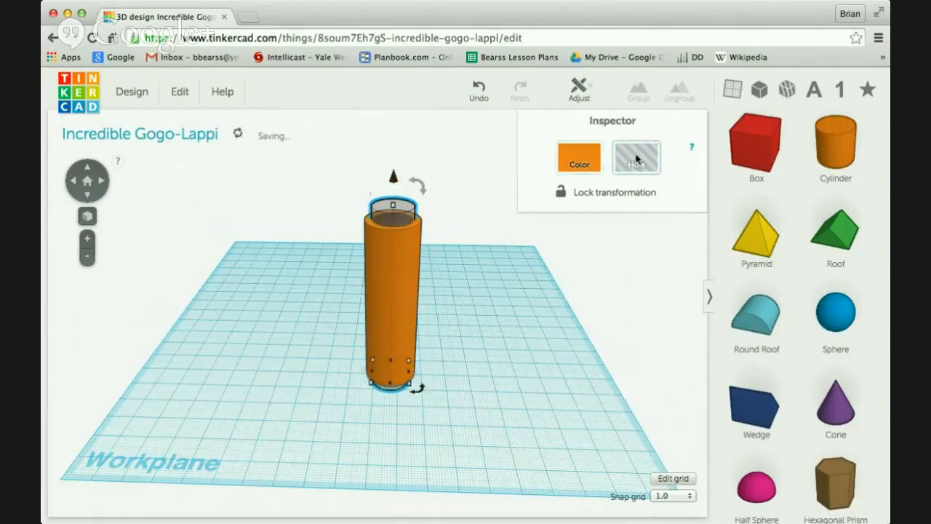
{"action": "left_click", "coordinate": [577, 332]}
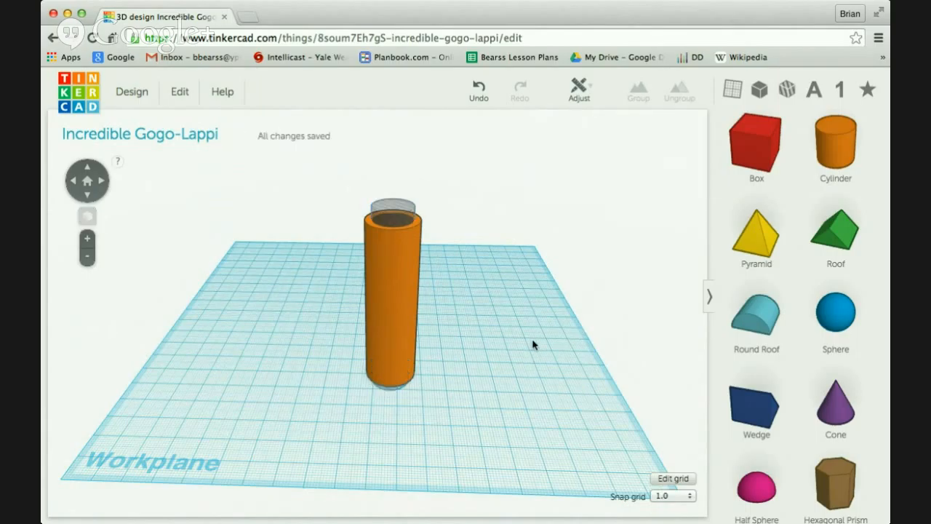
{"action": "right_click_drag", "start_coordinate": [534, 343], "coordinate": [499, 150]}
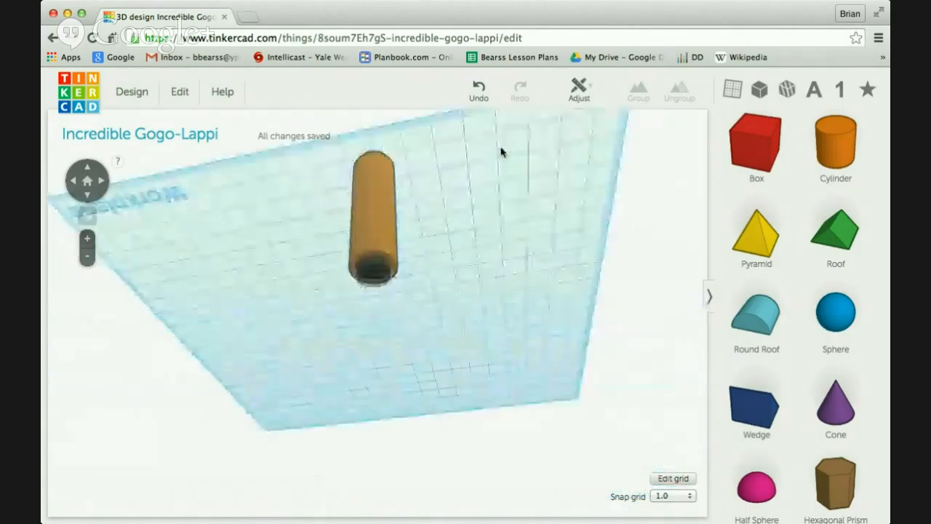
{"action": "right_click_drag", "start_coordinate": [470, 236], "coordinate": [572, 427]}
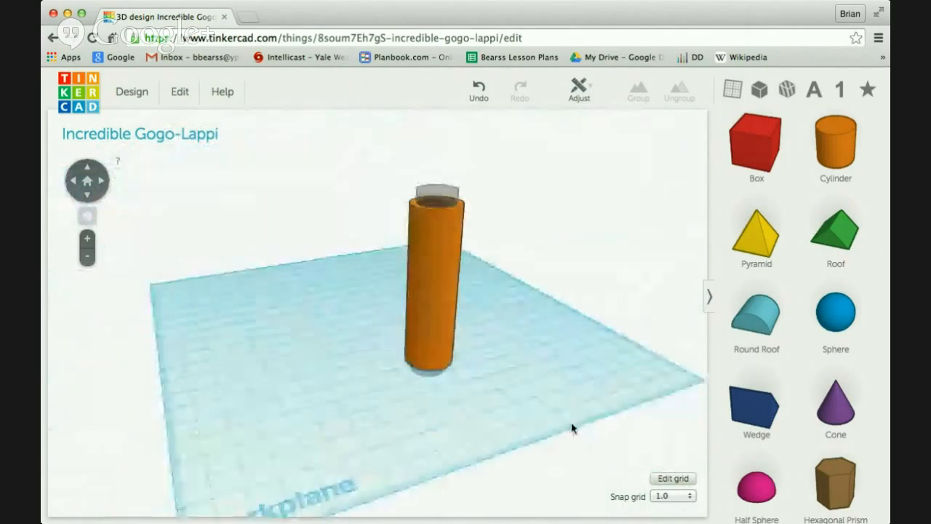
{"action": "right_click_drag", "start_coordinate": [469, 412], "coordinate": [465, 446]}
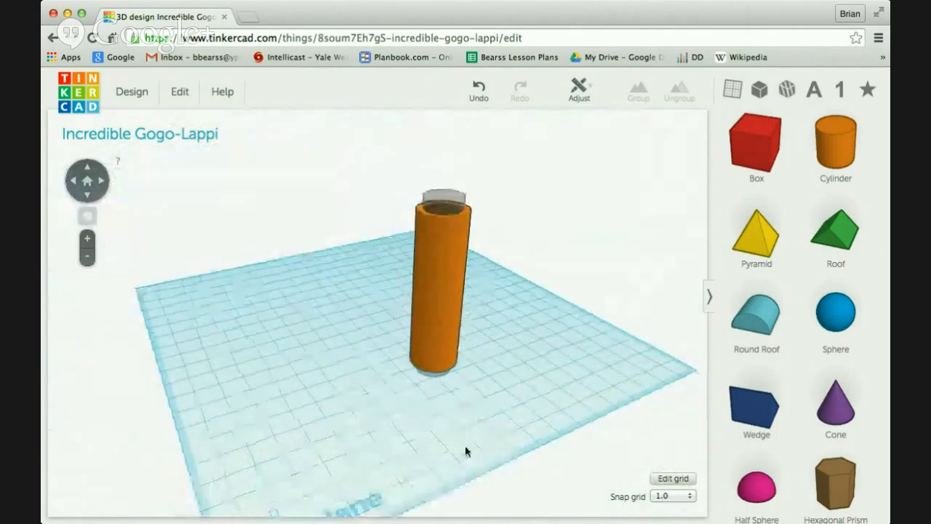
{"action": "left_click", "coordinate": [138, 94]}
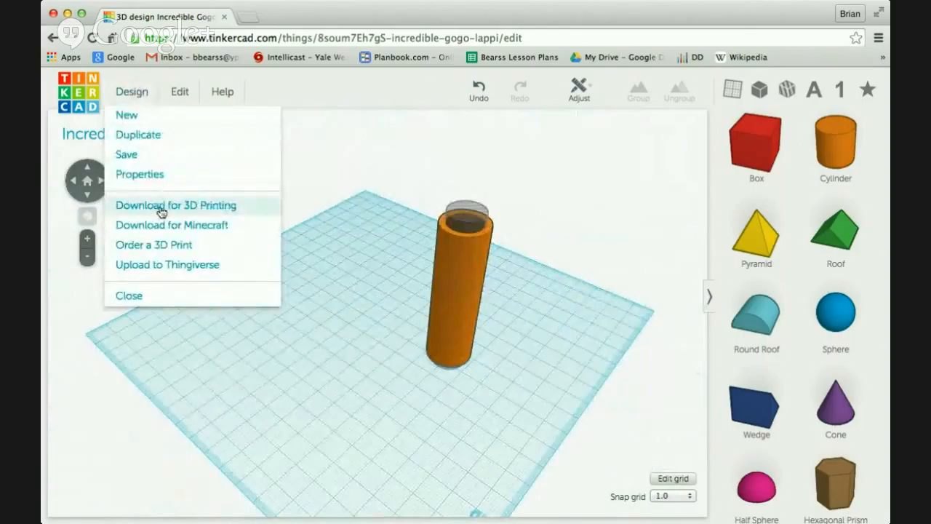
{"action": "left_click", "coordinate": [580, 226]}
{"action": "left_click_drag", "start_coordinate": [568, 281], "coordinate": [553, 220]}
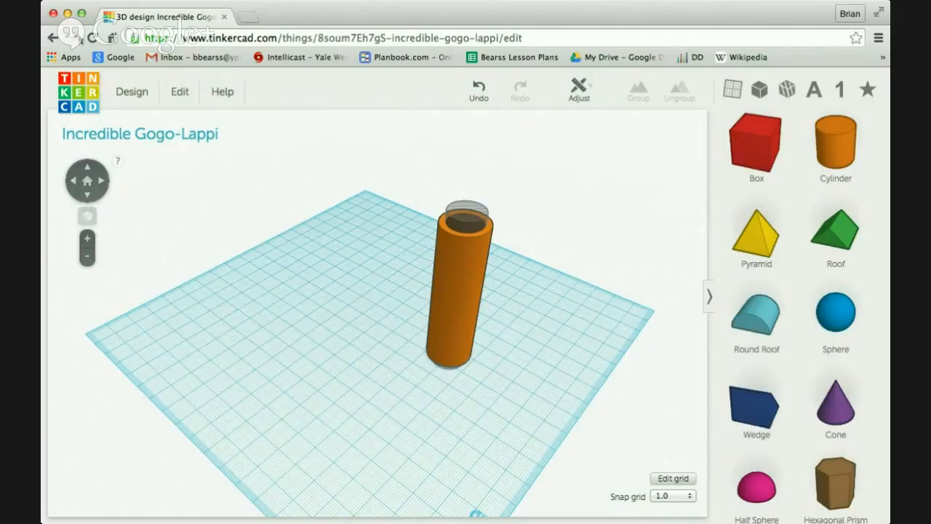
Select the whole web address of the open design in the browser.
{"action": "left_click", "coordinate": [298, 36]}
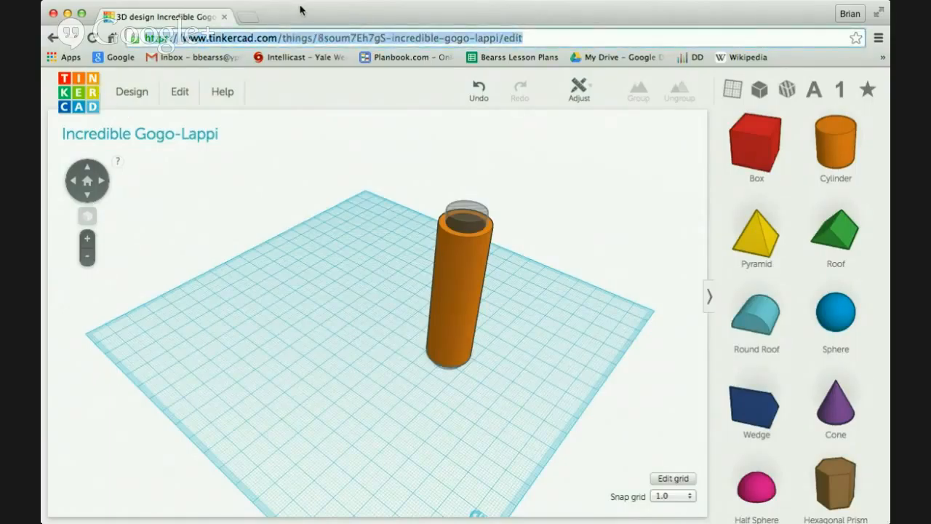